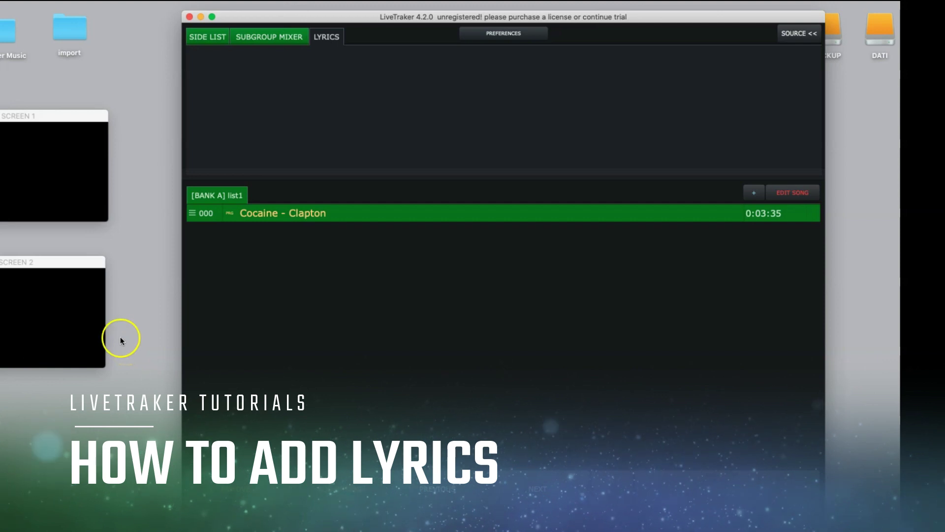
Drag the LiveTraker window's left edge outward so the list1 song list and playback controls fit
{"action": "left_click_drag", "start_coordinate": [181, 334], "coordinate": [118, 334]}
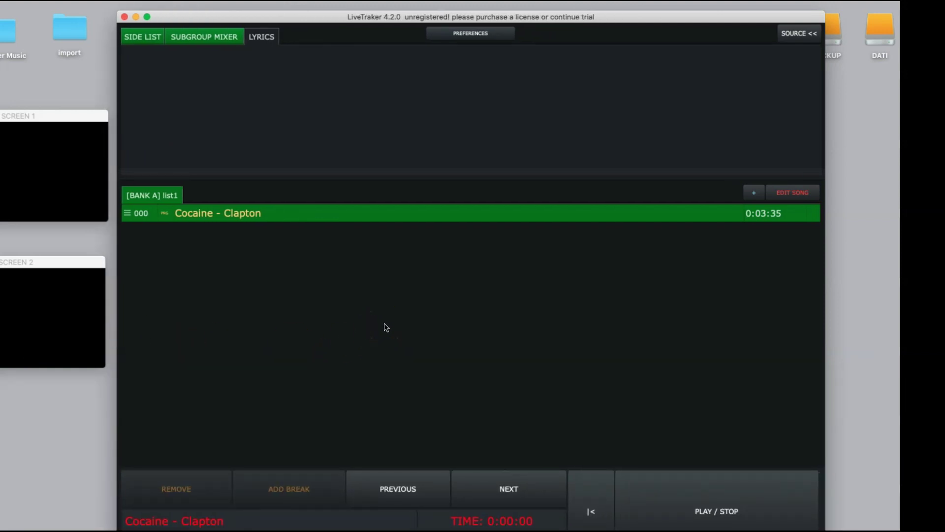
Add a LYRIC TRACK below the ten audio tracks of the Cocaine - Clapton song
{"action": "left_click", "coordinate": [797, 194]}
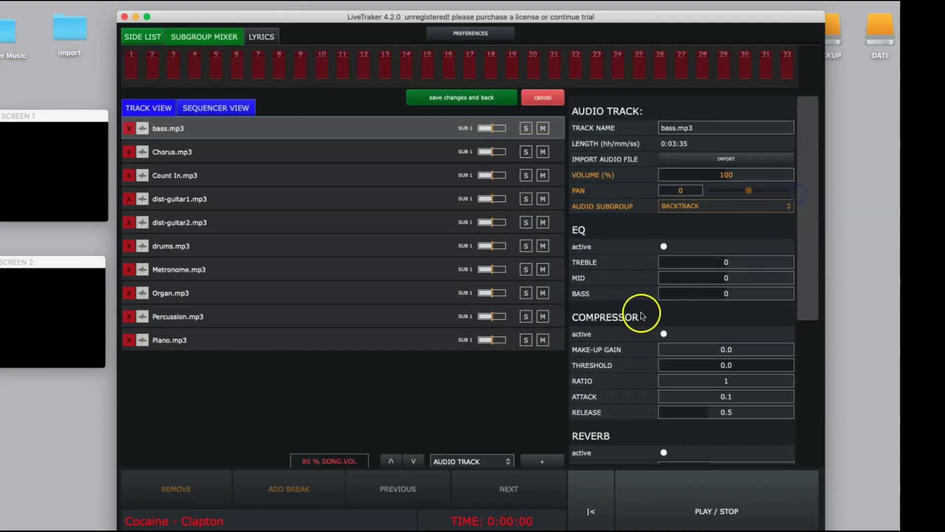
{"action": "left_click", "coordinate": [510, 461]}
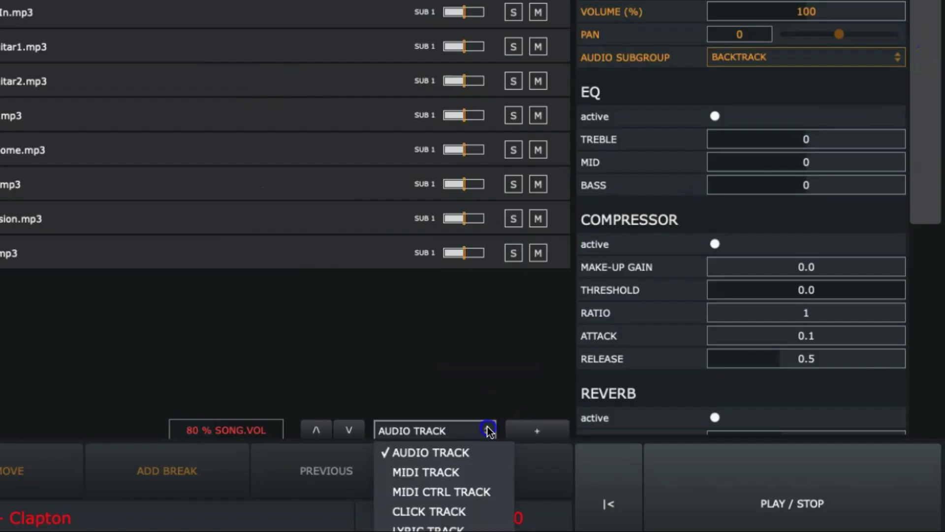
{"action": "left_click", "coordinate": [461, 527]}
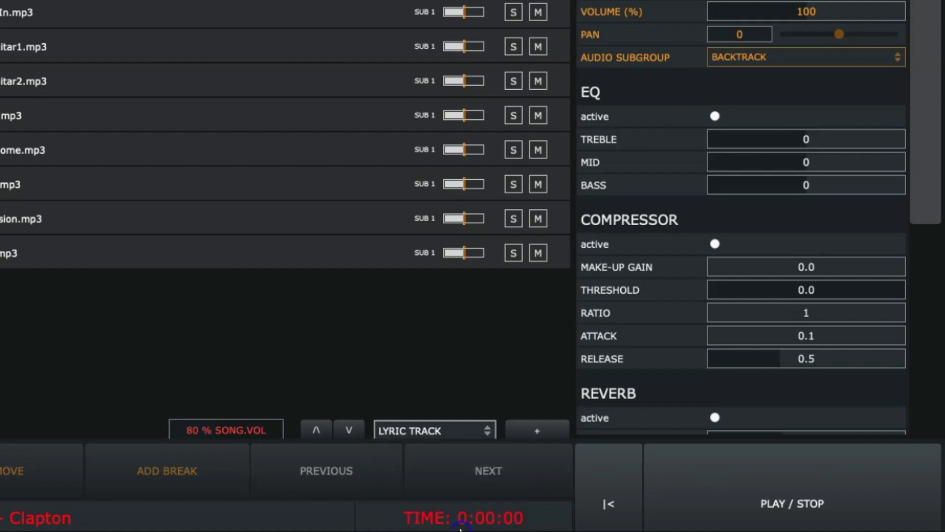
{"action": "left_click", "coordinate": [538, 435]}
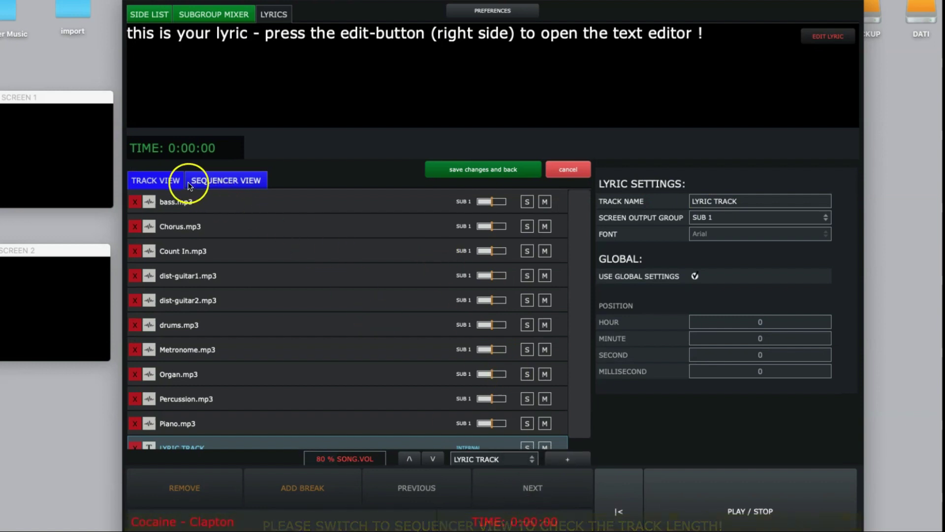
In the sequencer, stretch the LYRIC TRACK clip to the other tracks' length, then save the song
{"action": "left_click", "coordinate": [228, 181]}
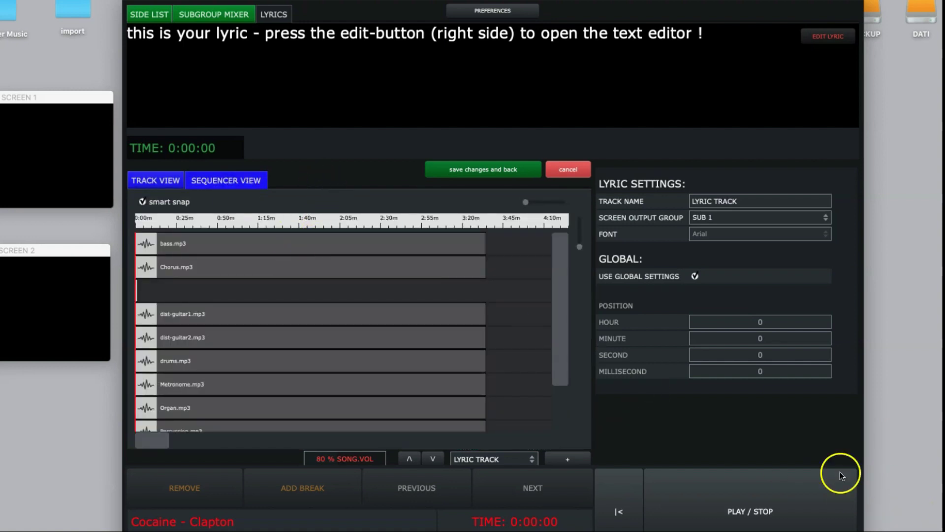
{"action": "scroll", "coordinate": [423, 350], "scroll_direction": "down", "scroll_amount": 3}
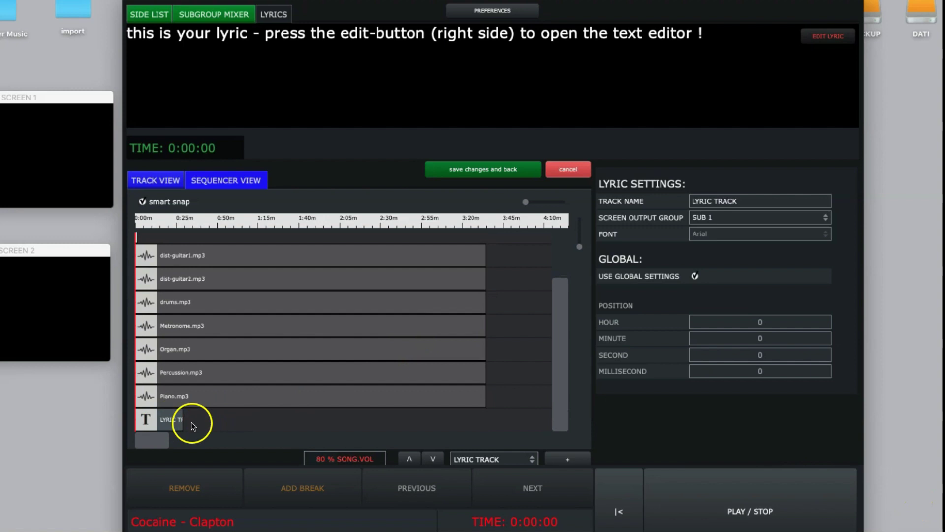
{"action": "left_click_drag", "start_coordinate": [184, 422], "coordinate": [195, 422]}
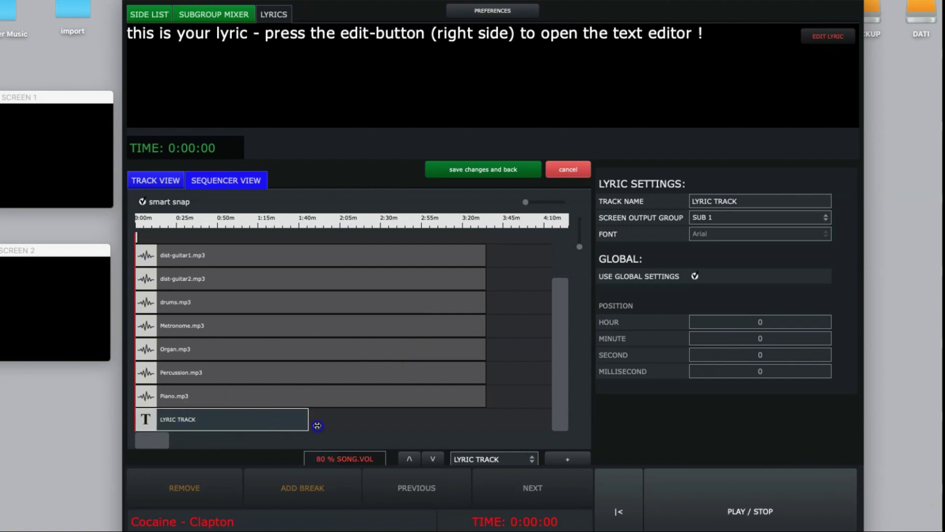
{"action": "left_click_drag", "start_coordinate": [399, 430], "coordinate": [480, 430]}
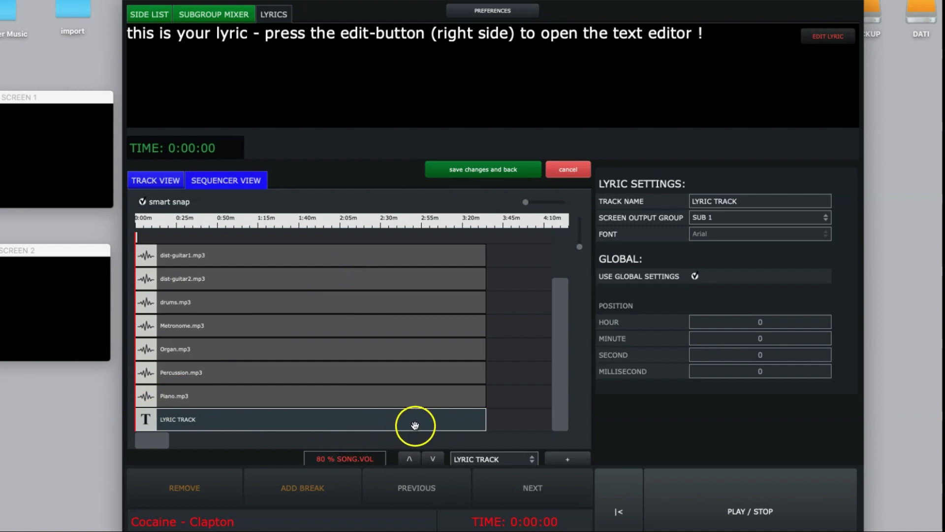
{"action": "left_click", "coordinate": [485, 171]}
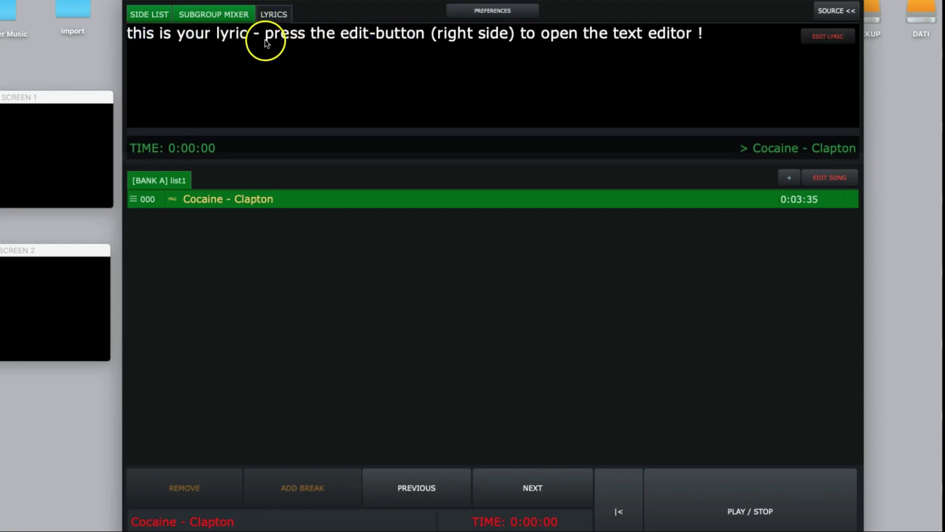
In the lyric editor, delete the placeholder line and its time stamp
{"action": "left_click", "coordinate": [828, 37]}
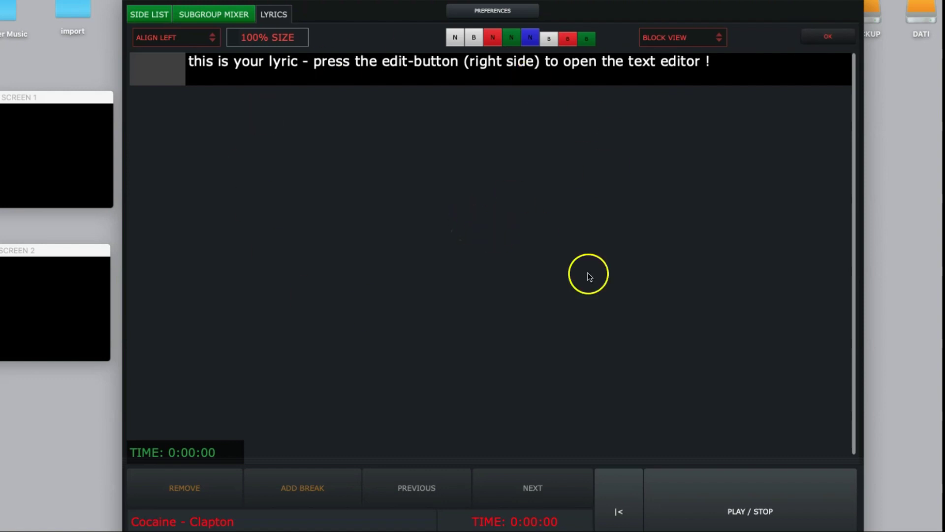
{"action": "left_click", "coordinate": [707, 74]}
{"action": "key", "text": "Return"}
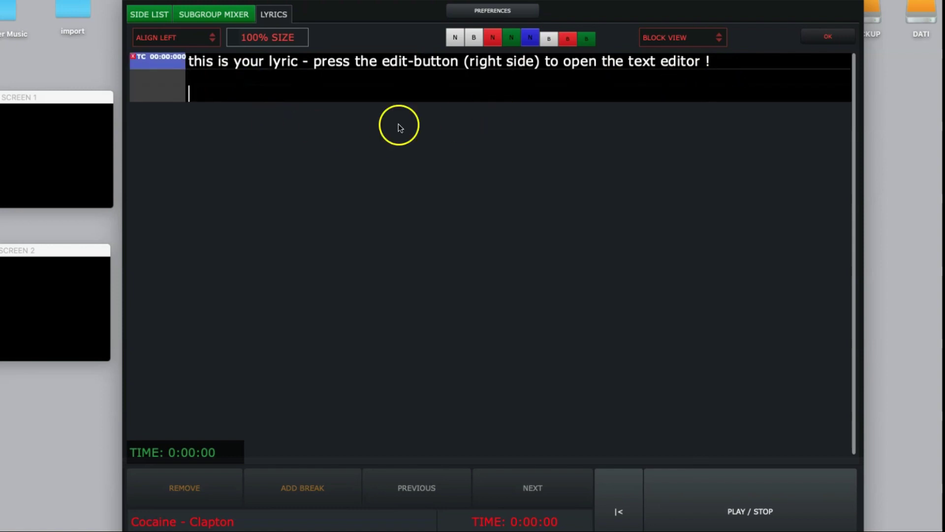
{"action": "left_click", "coordinate": [133, 56]}
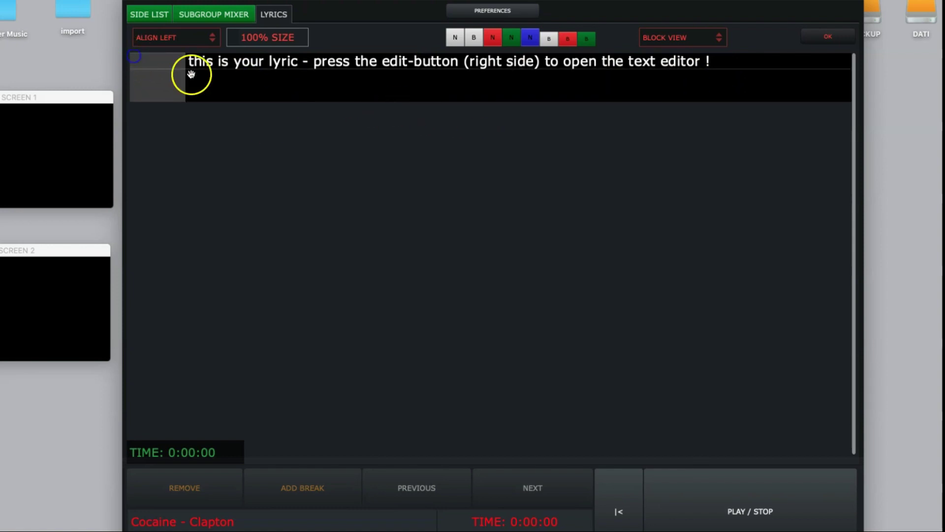
{"action": "left_click_drag", "start_coordinate": [729, 63], "coordinate": [195, 65]}
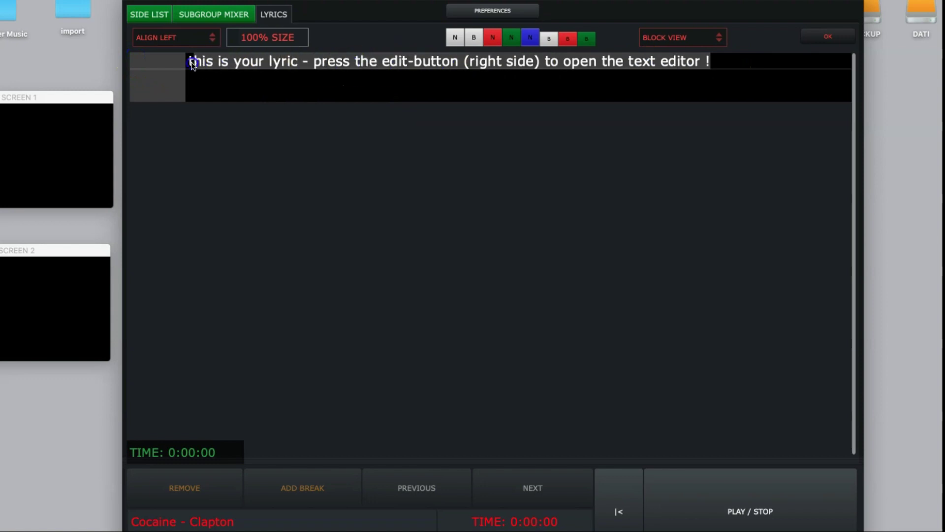
{"action": "key", "text": "Delete"}
Copy the full Cocaine lyrics from the TextEdit document
{"action": "key", "text": "super+Tab"}
{"action": "left_click_drag", "start_coordinate": [159, 108], "coordinate": [315, 325]}
{"action": "key", "text": "super+c"}
{"action": "right_click", "coordinate": [250, 209]}
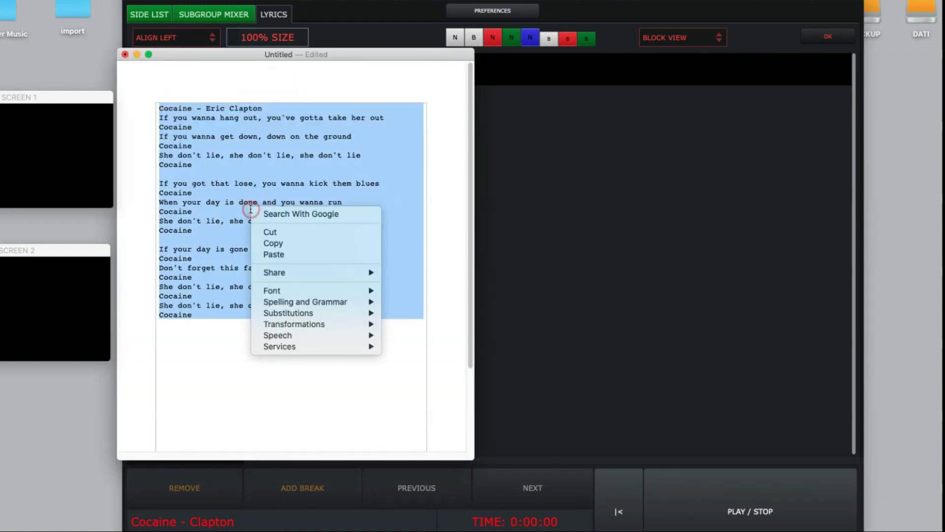
{"action": "left_click", "coordinate": [280, 244]}
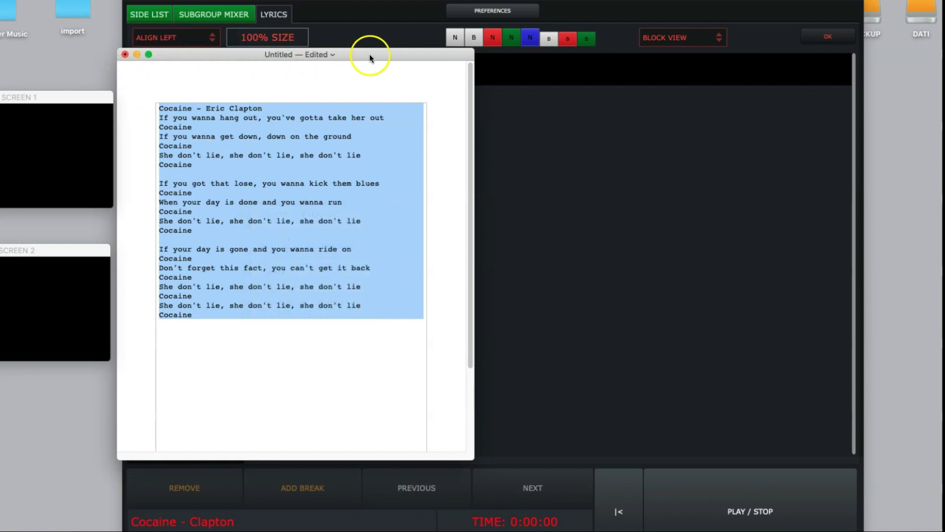
{"action": "left_click_drag", "start_coordinate": [333, 57], "coordinate": [10, 54]}
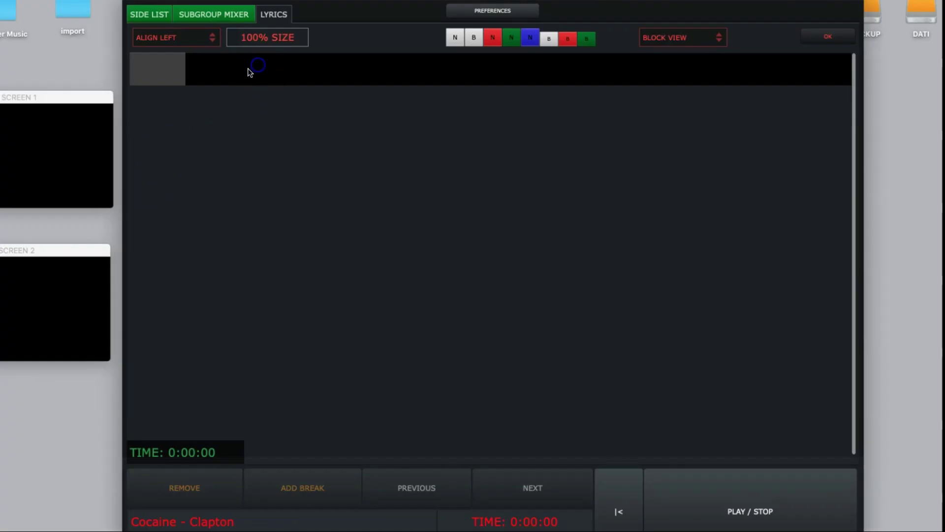
Paste the Cocaine lyrics, enlarge them to 234% size and centre every line
{"action": "right_click", "coordinate": [249, 70]}
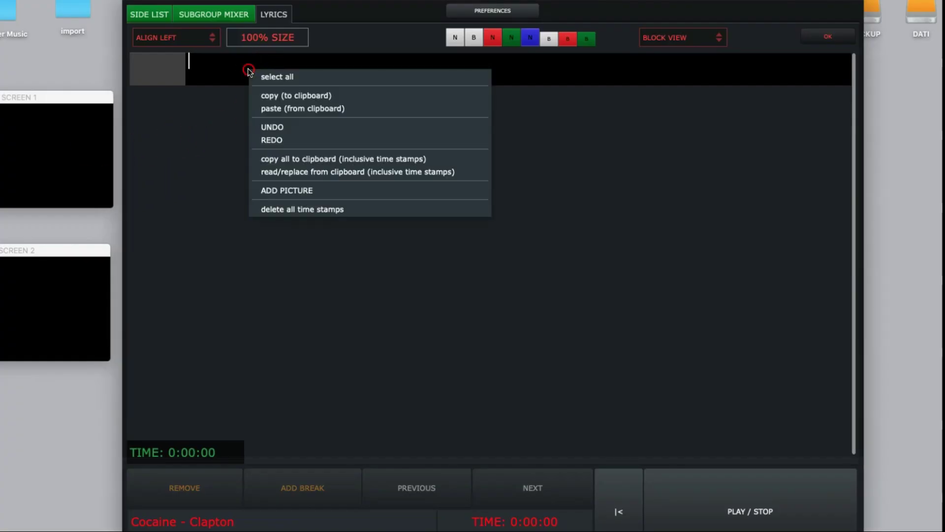
{"action": "left_click", "coordinate": [309, 110]}
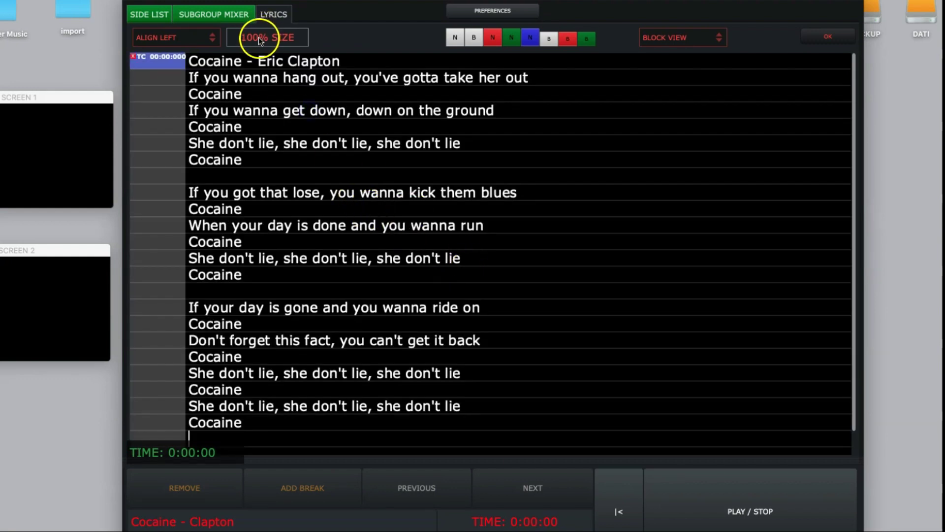
{"action": "left_click_drag", "start_coordinate": [258, 38], "coordinate": [197, 40]}
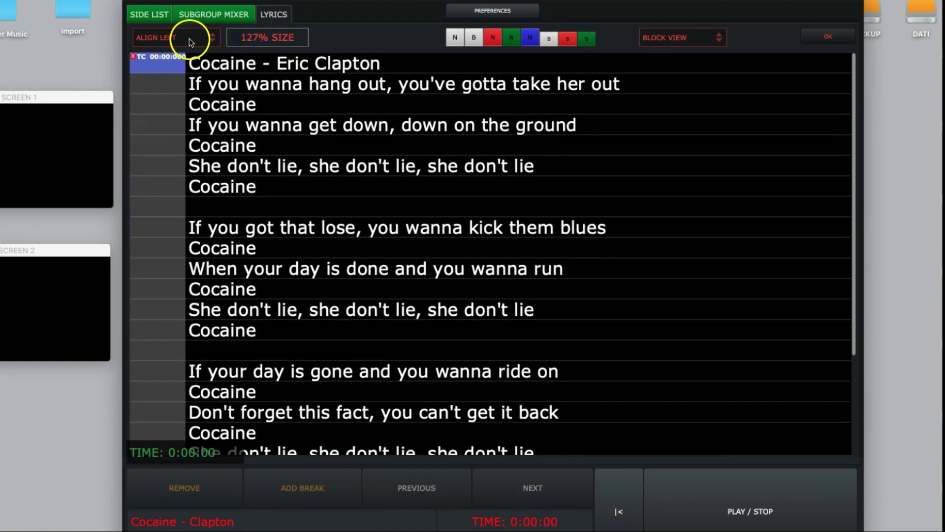
{"action": "left_click", "coordinate": [191, 39]}
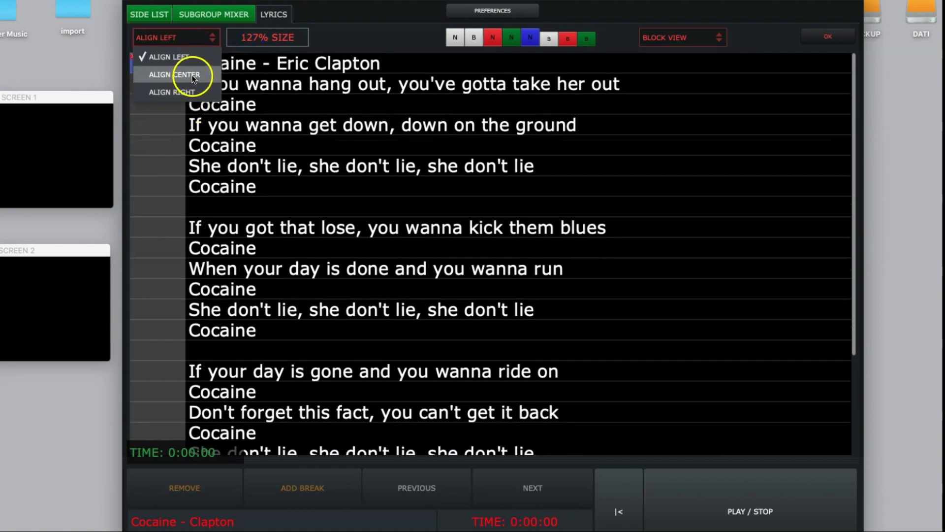
{"action": "left_click", "coordinate": [178, 73]}
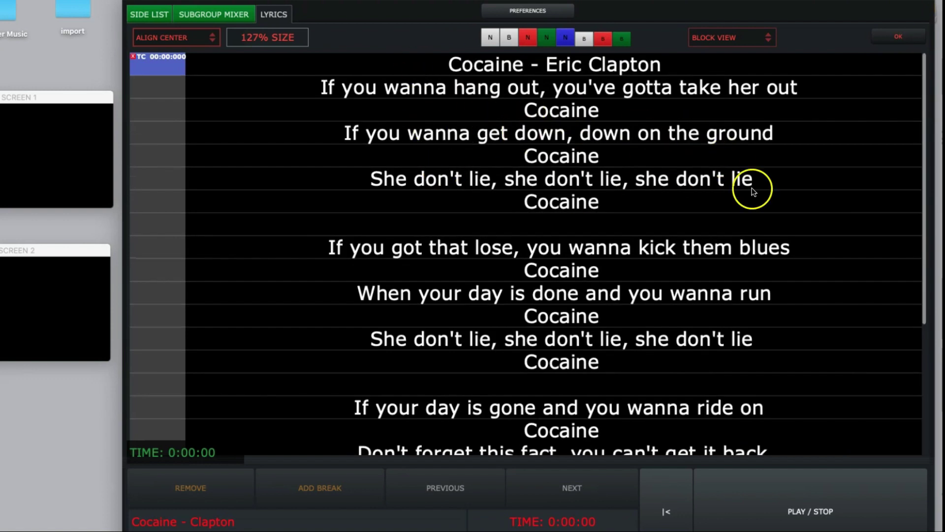
Make the 'Cocaine - Eric Clapton' title red, choose SCROLL VIEW, and confirm with OK
{"action": "triple_click", "coordinate": [524, 65]}
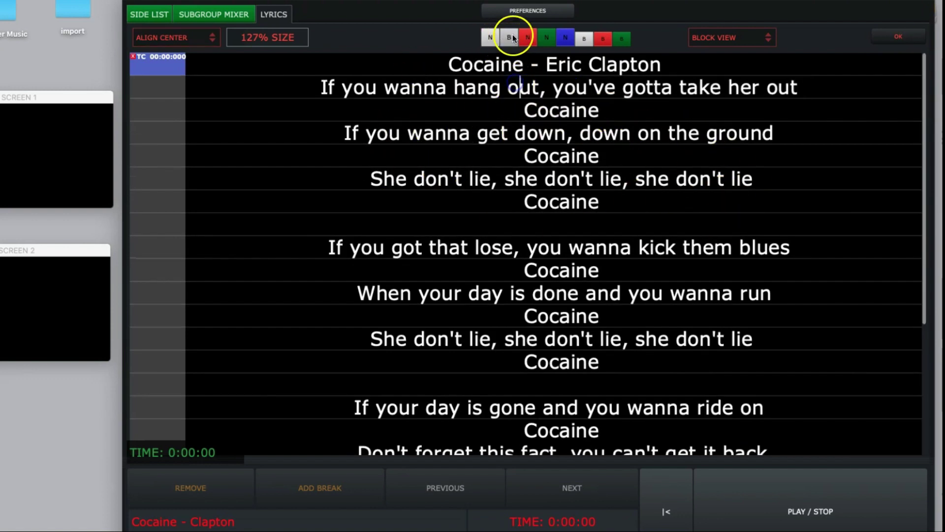
{"action": "left_click", "coordinate": [528, 37]}
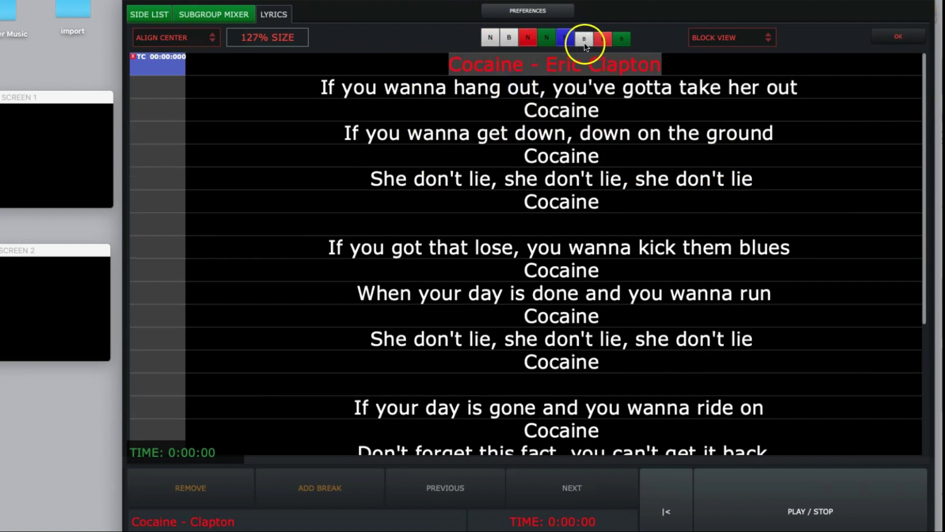
{"action": "left_click", "coordinate": [766, 37]}
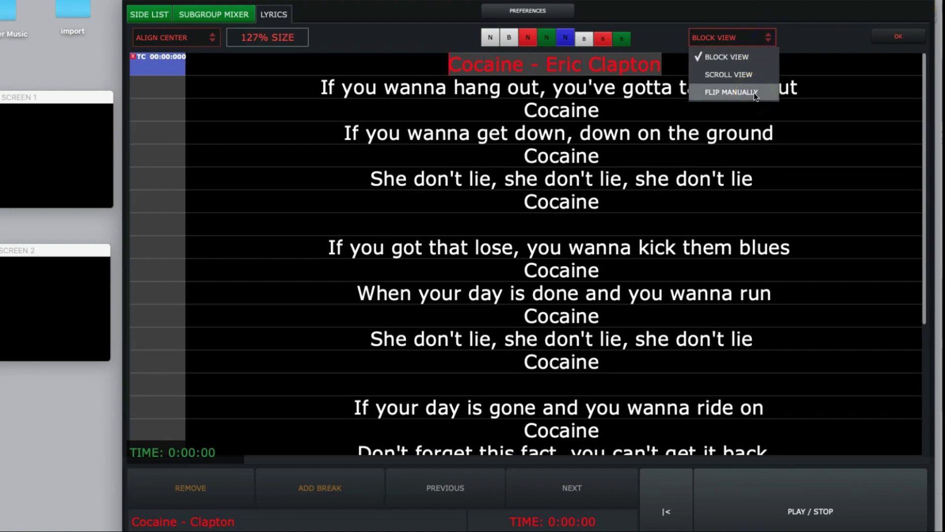
{"action": "left_click_drag", "start_coordinate": [745, 39], "coordinate": [743, 75]}
{"action": "left_click", "coordinate": [899, 36]}
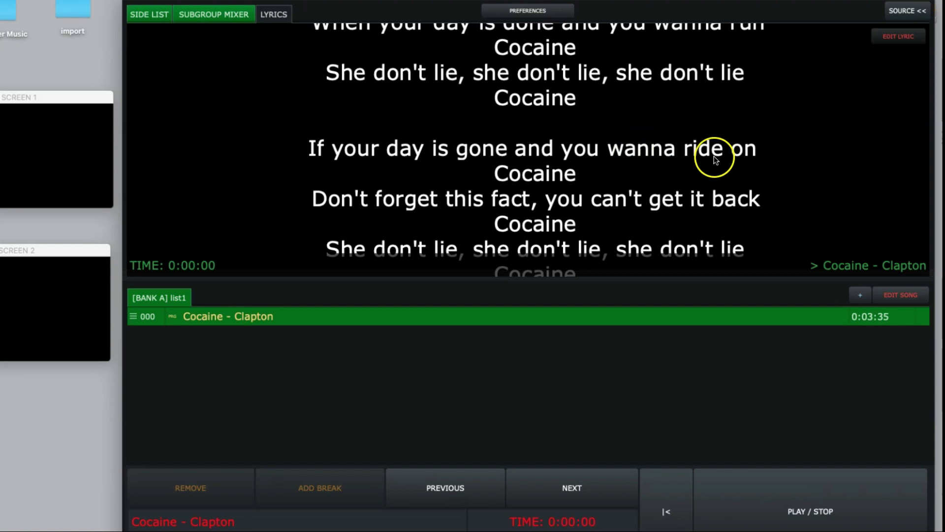
Reopen the lyric editor on the Cocaine lyrics
{"action": "left_click", "coordinate": [912, 38]}
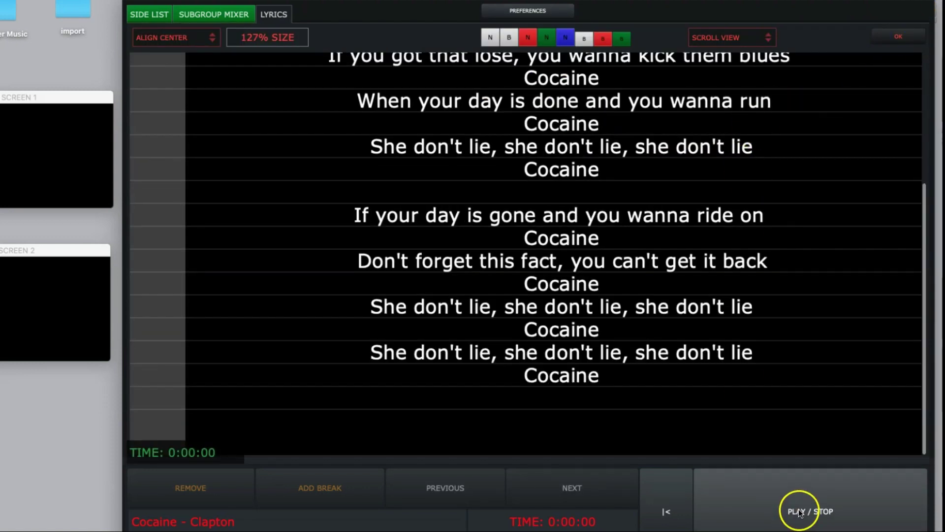
During playback, stamp the opening lines at 00:21:189, 00:30:337, 00:38:975 and 00:43:410
{"action": "left_click", "coordinate": [799, 511]}
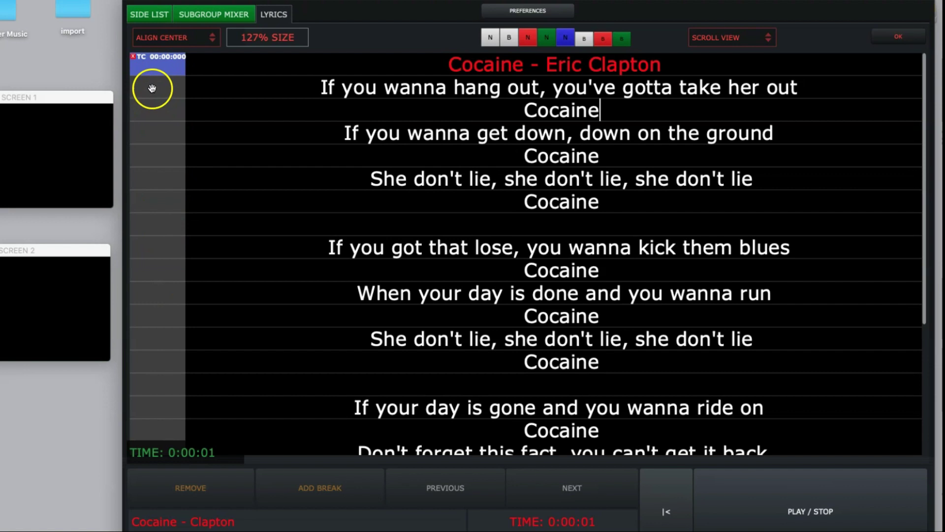
{"action": "left_click", "coordinate": [812, 511]}
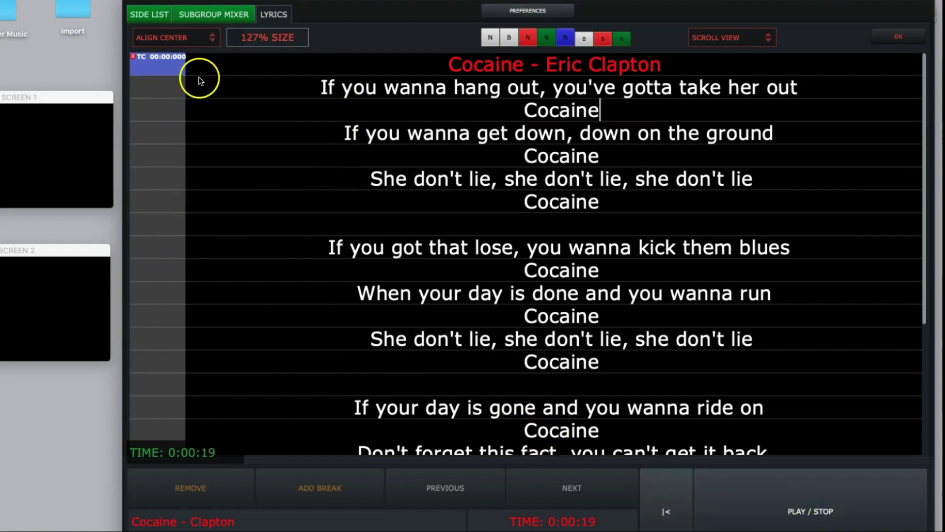
{"action": "left_click", "coordinate": [160, 88]}
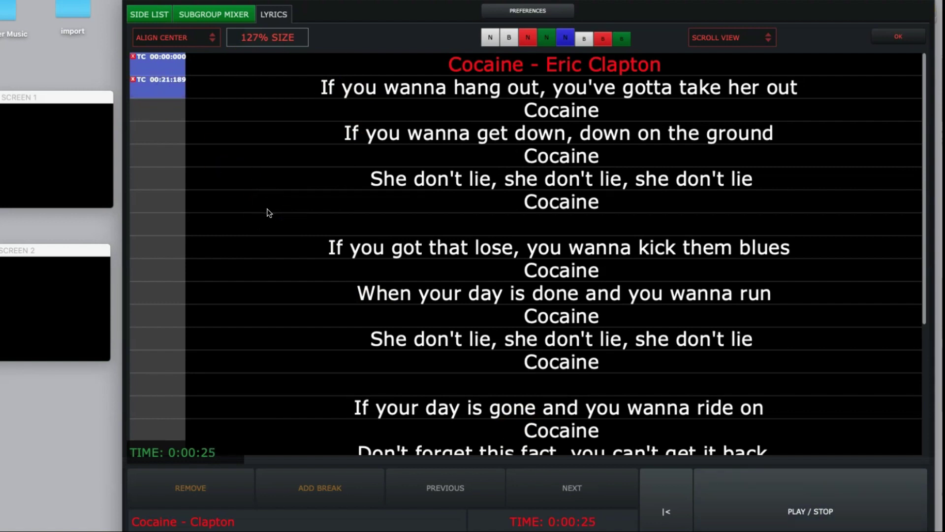
{"action": "left_click", "coordinate": [168, 136]}
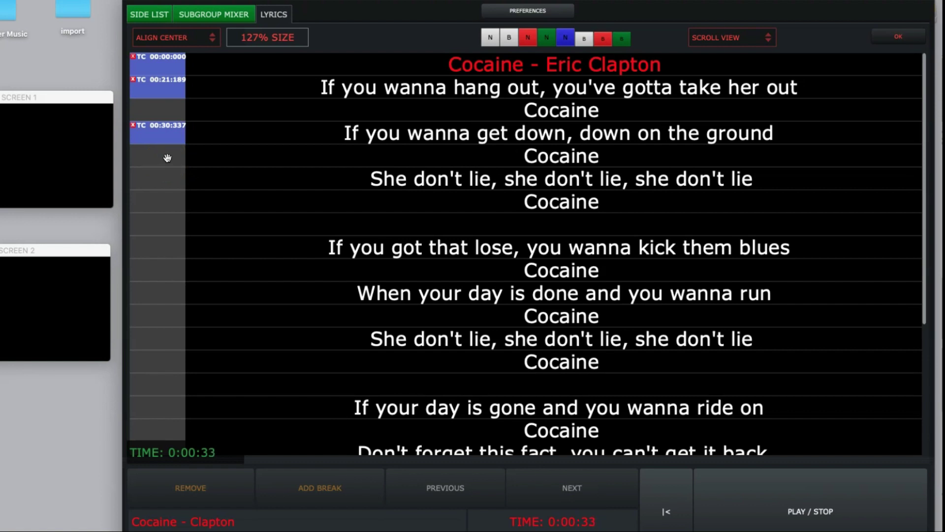
{"action": "left_click", "coordinate": [168, 183]}
{"action": "left_click", "coordinate": [167, 183]}
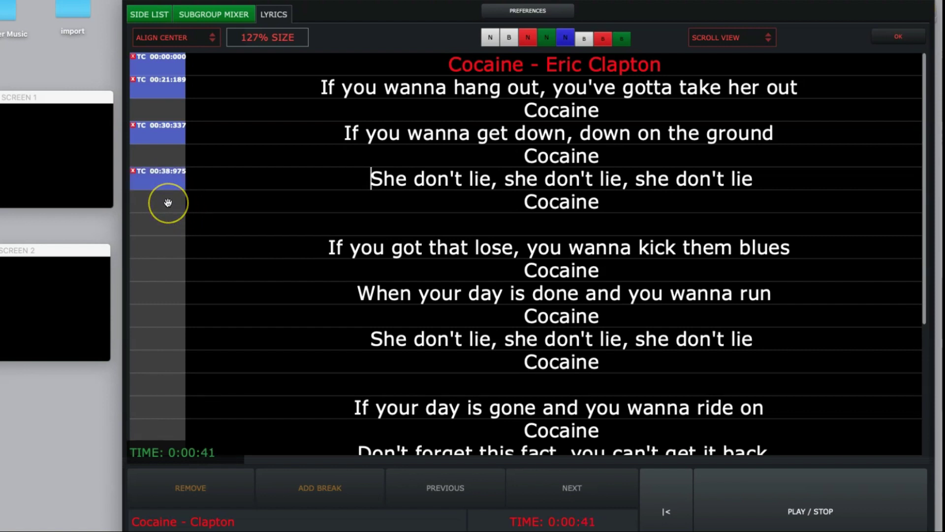
{"action": "left_click", "coordinate": [168, 203]}
{"action": "left_click", "coordinate": [772, 514]}
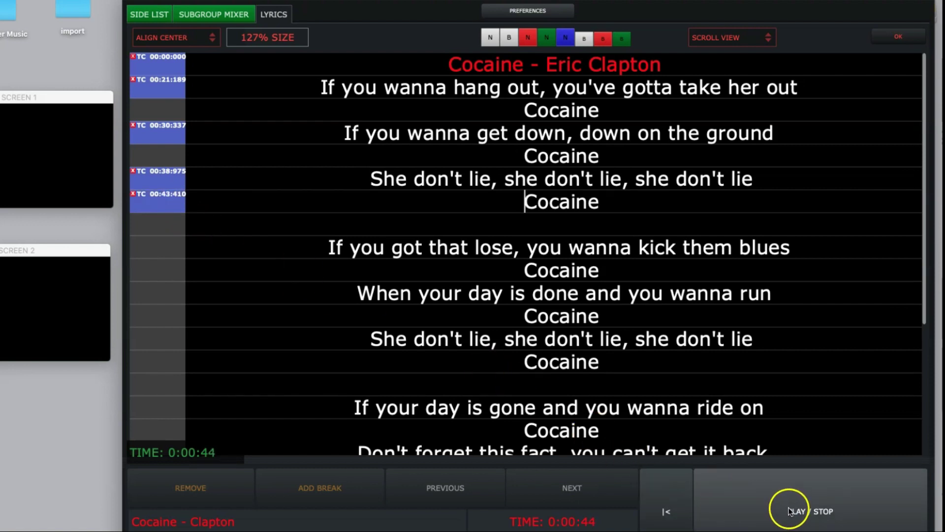
{"action": "left_click", "coordinate": [900, 38]}
{"action": "scroll", "coordinate": [678, 262], "scroll_direction": "down", "scroll_amount": 5}
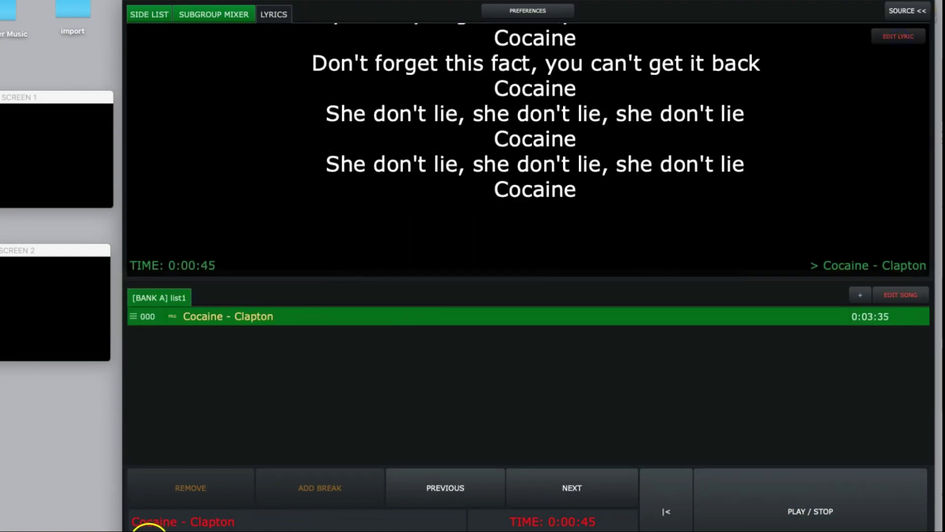
Play Cocaine - Clapton from the start to watch the timed lyrics scroll
{"action": "left_click", "coordinate": [749, 497]}
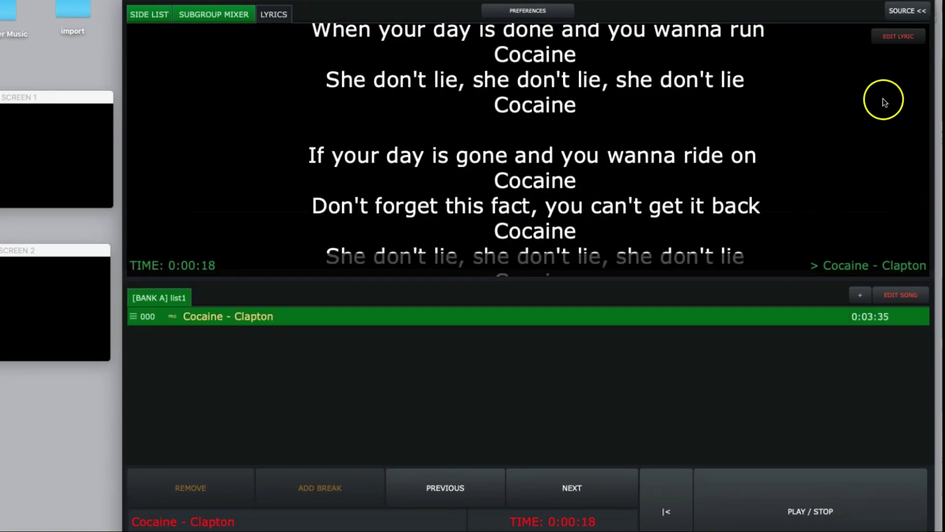
Reopen the lyric editor and remove the mistimed first-line timecode
{"action": "left_click", "coordinate": [902, 34]}
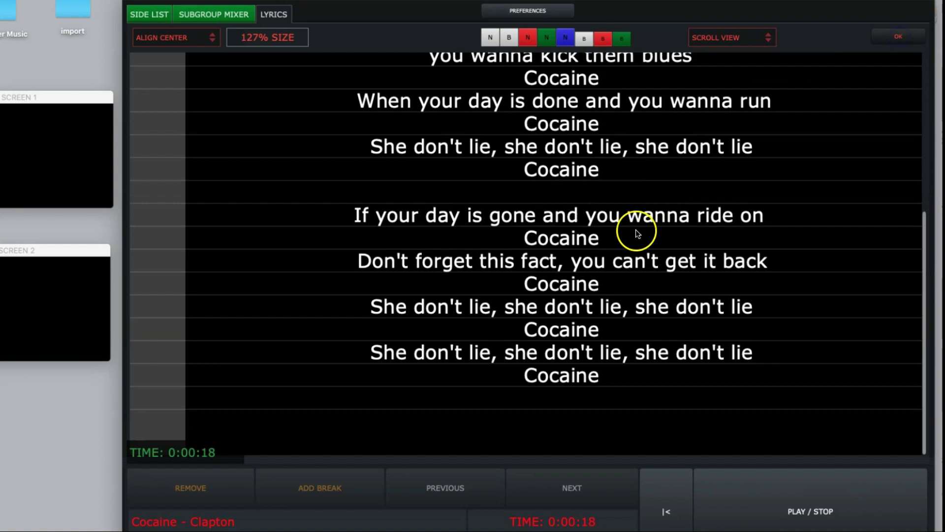
{"action": "scroll", "coordinate": [640, 227], "scroll_direction": "up", "scroll_amount": 5}
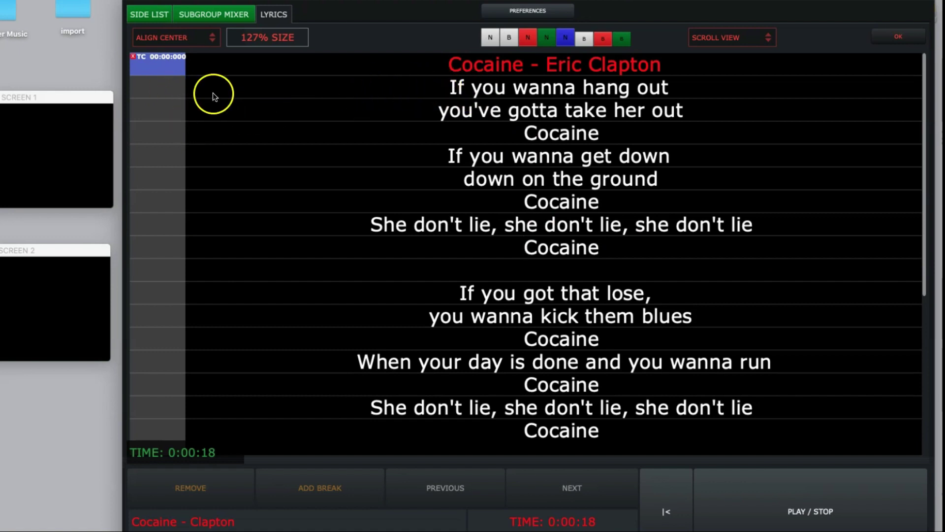
{"action": "left_click", "coordinate": [165, 89]}
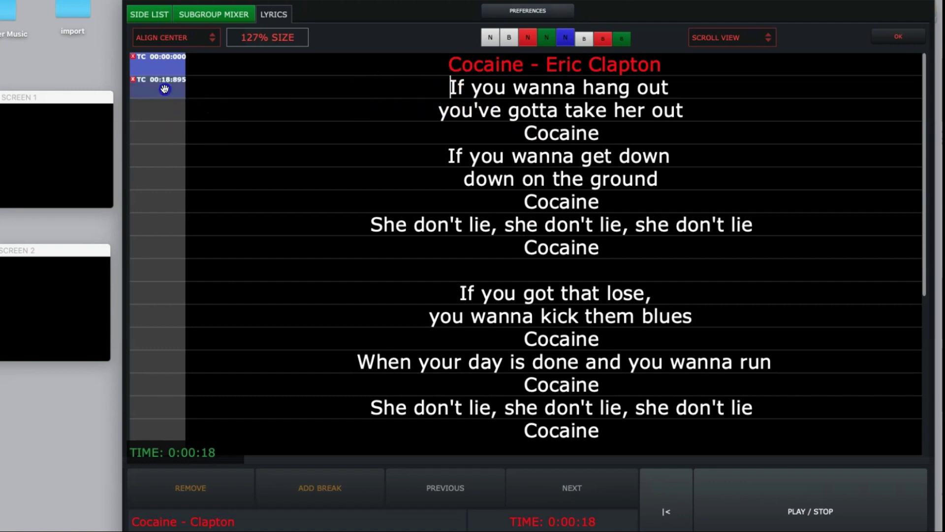
{"action": "left_click", "coordinate": [153, 250]}
Replay and restamp 'If you wanna hang out' at 00:21:809 and the later Cocaine line at 00:43:589
{"action": "left_click", "coordinate": [795, 510]}
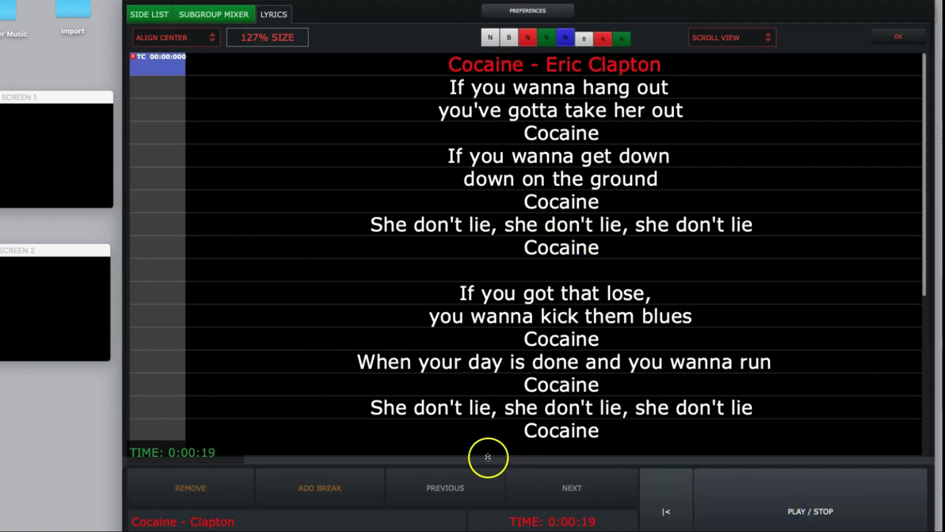
{"action": "left_click", "coordinate": [153, 89]}
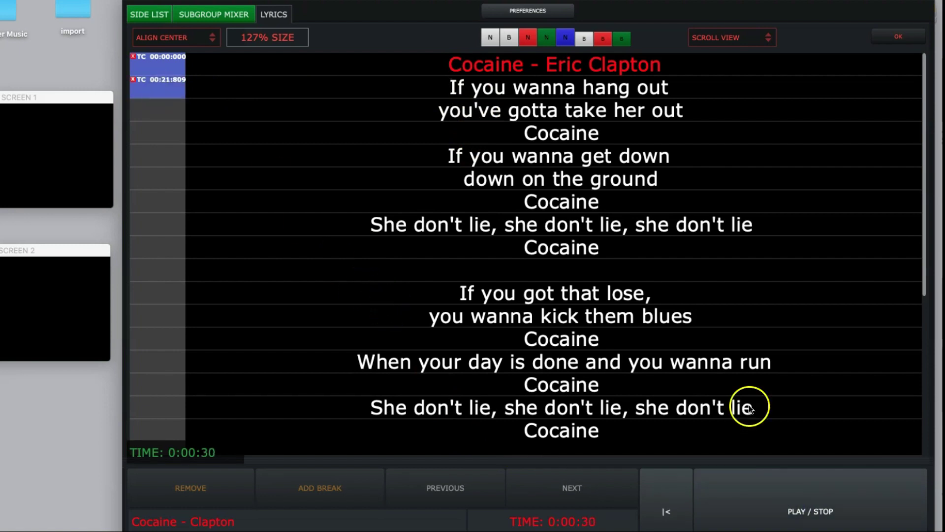
{"action": "left_click_drag", "start_coordinate": [421, 159], "coordinate": [725, 155]}
{"action": "left_click_drag", "start_coordinate": [348, 230], "coordinate": [771, 227]}
{"action": "left_click", "coordinate": [781, 506]}
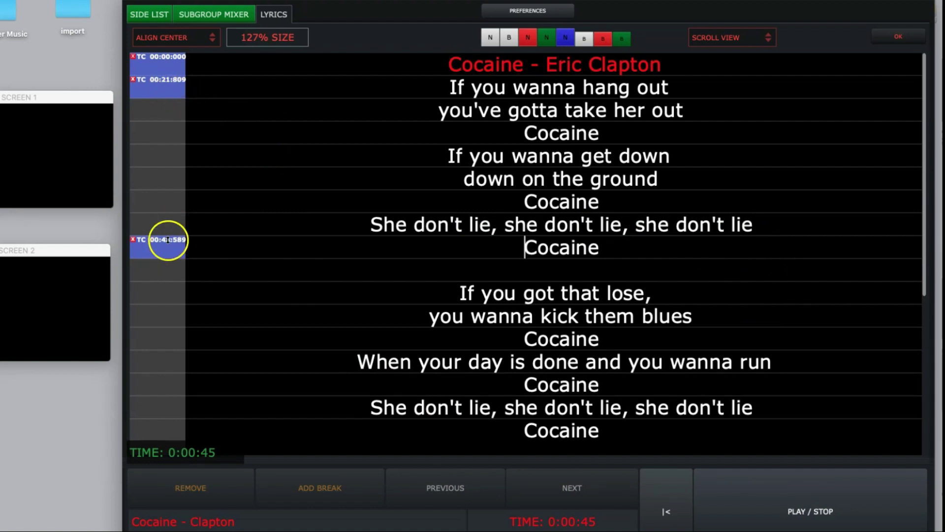
{"action": "left_click", "coordinate": [898, 38]}
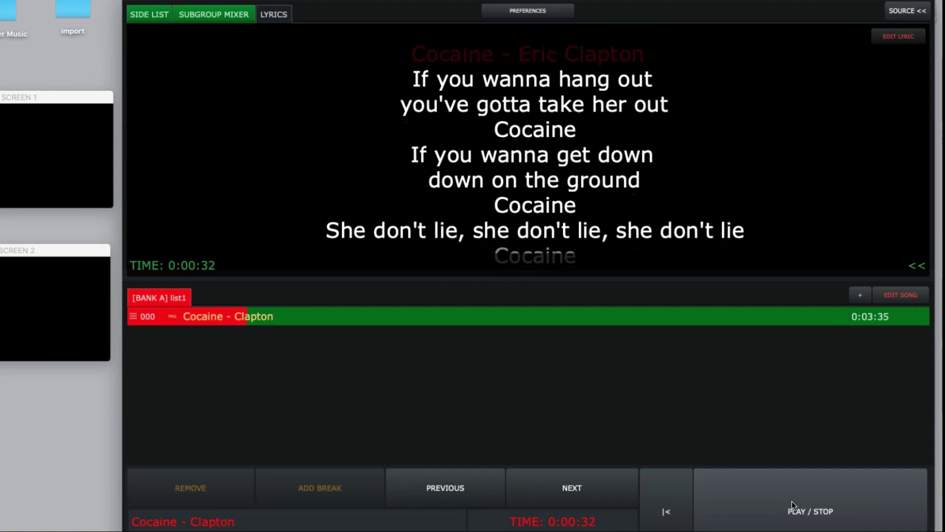
Stop playback at 0:00:34 and reopen the lyric editor
{"action": "left_click", "coordinate": [793, 505]}
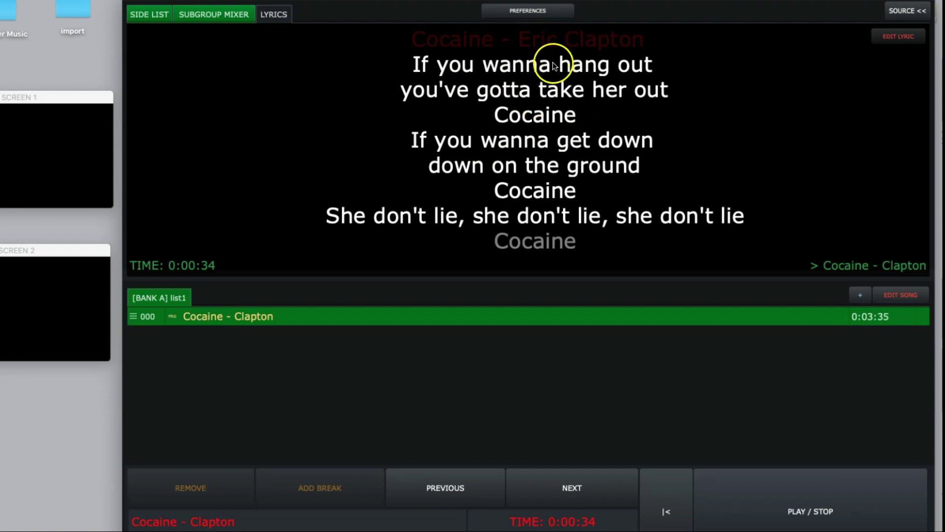
{"action": "left_click", "coordinate": [898, 37]}
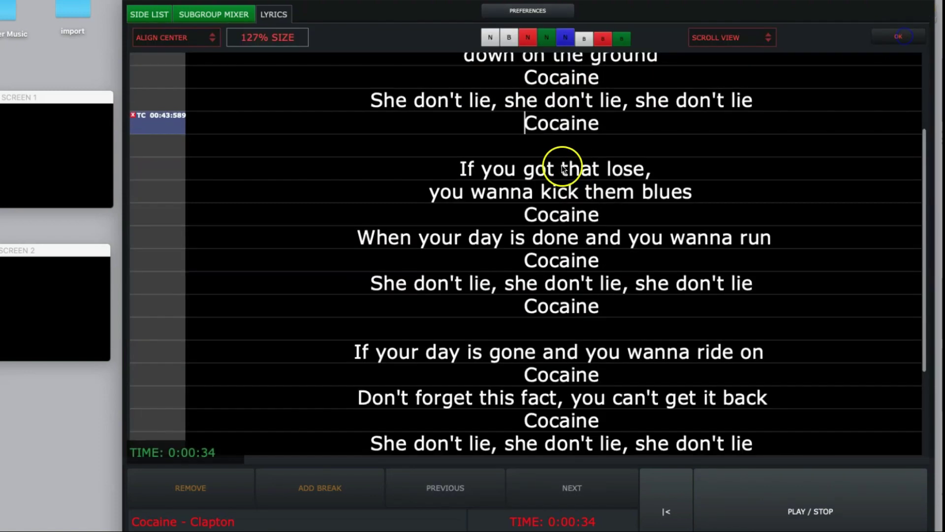
Insert a blank line after each of the two Cocaine lines to separate the verses
{"action": "scroll", "coordinate": [657, 147], "scroll_direction": "up", "scroll_amount": 5}
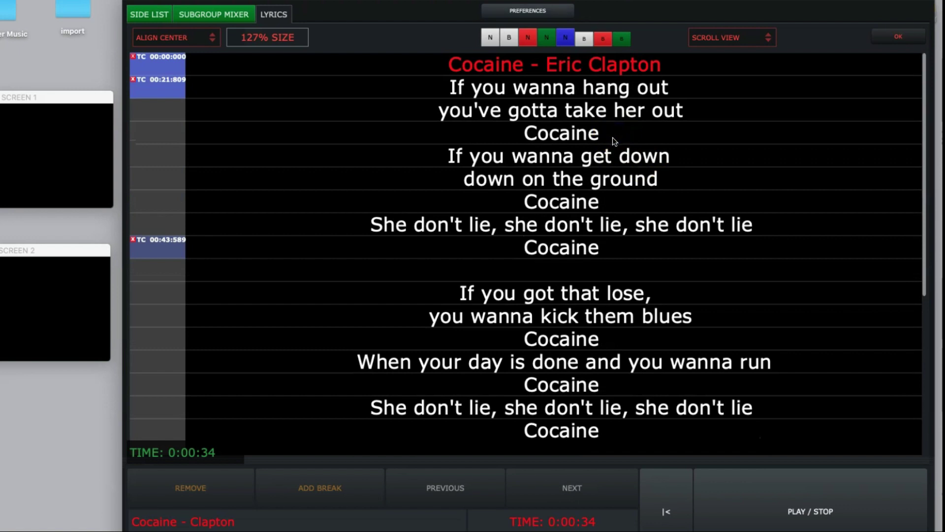
{"action": "left_click", "coordinate": [615, 142]}
{"action": "key", "text": "Return"}
{"action": "left_click", "coordinate": [612, 225]}
{"action": "key", "text": "Return"}
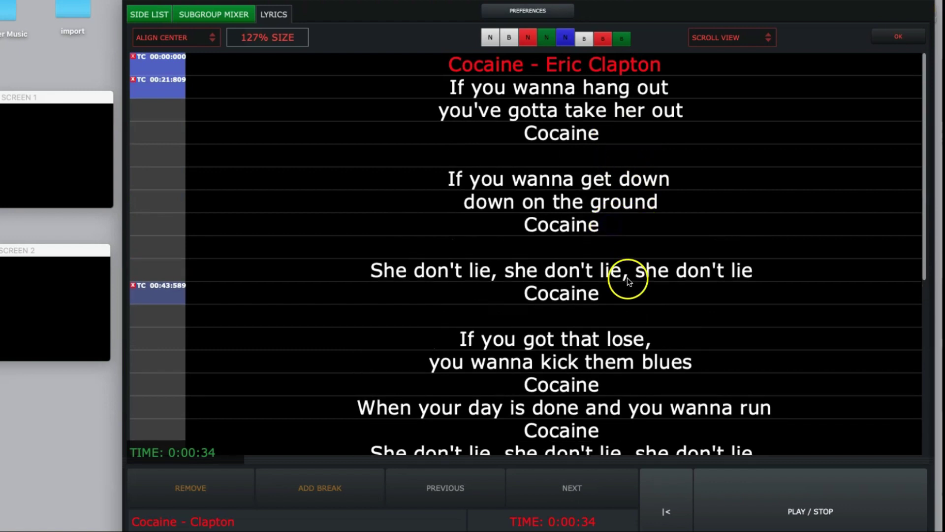
Split the first She don't lie line into three separate phrases
{"action": "left_click", "coordinate": [504, 270]}
{"action": "key", "text": "Return"}
{"action": "left_click", "coordinate": [562, 294]}
{"action": "key", "text": "Return"}
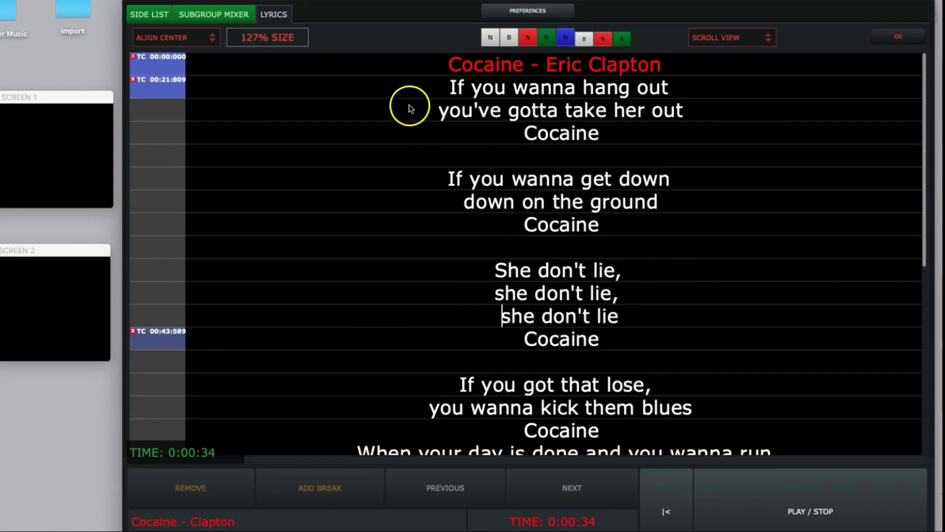
Set the lyric size to 234%, close the lyric editor, and rewind the song
{"action": "scroll", "coordinate": [275, 42], "scroll_direction": "up", "scroll_amount": 15}
{"action": "scroll", "coordinate": [275, 42], "scroll_direction": "down", "scroll_amount": 7}
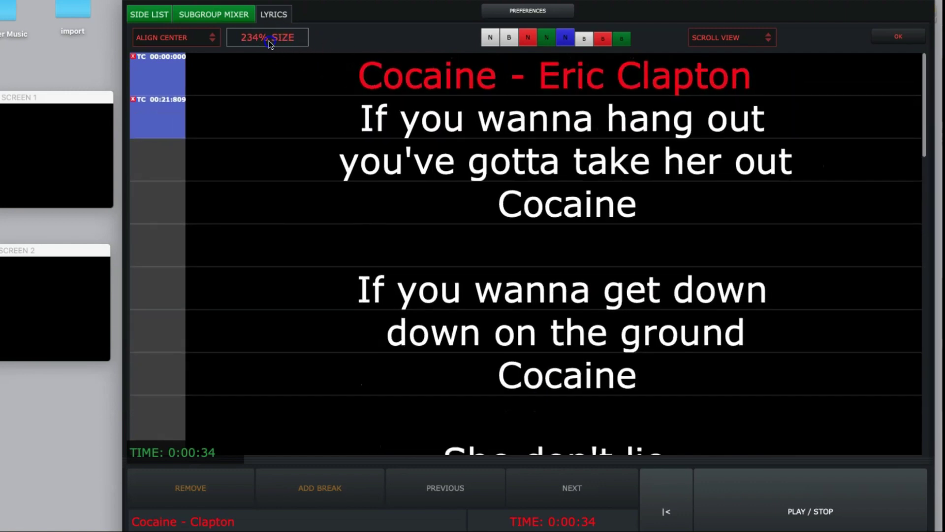
{"action": "key", "text": "Escape"}
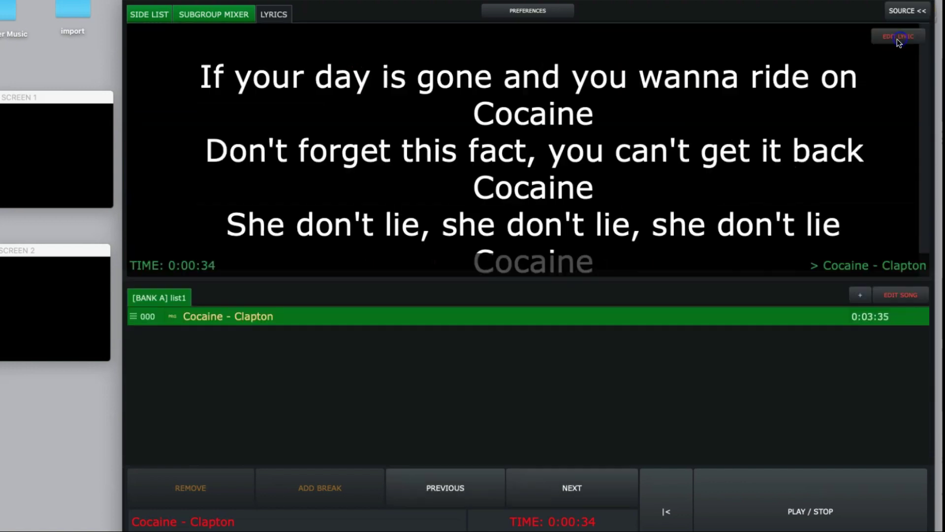
{"action": "left_click", "coordinate": [181, 528]}
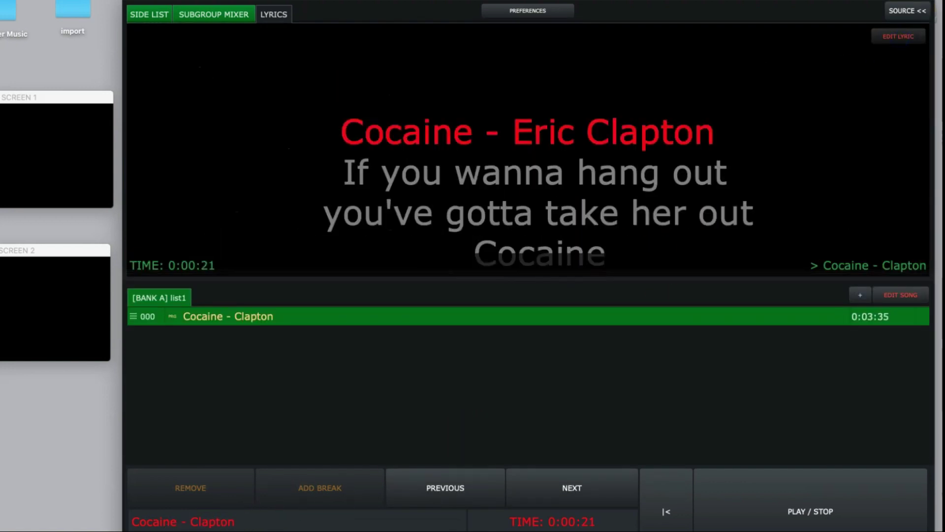